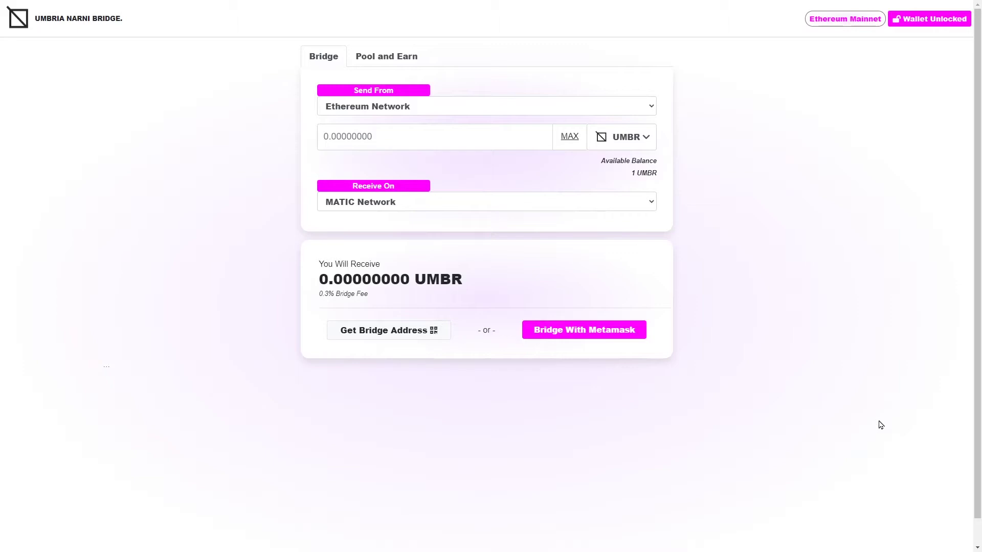
Step: Keep Ethereum Network as the sending network and enter the maximum available UMBR amount
{"action": "left_click", "coordinate": [324, 109]}
{"action": "left_click", "coordinate": [323, 109]}
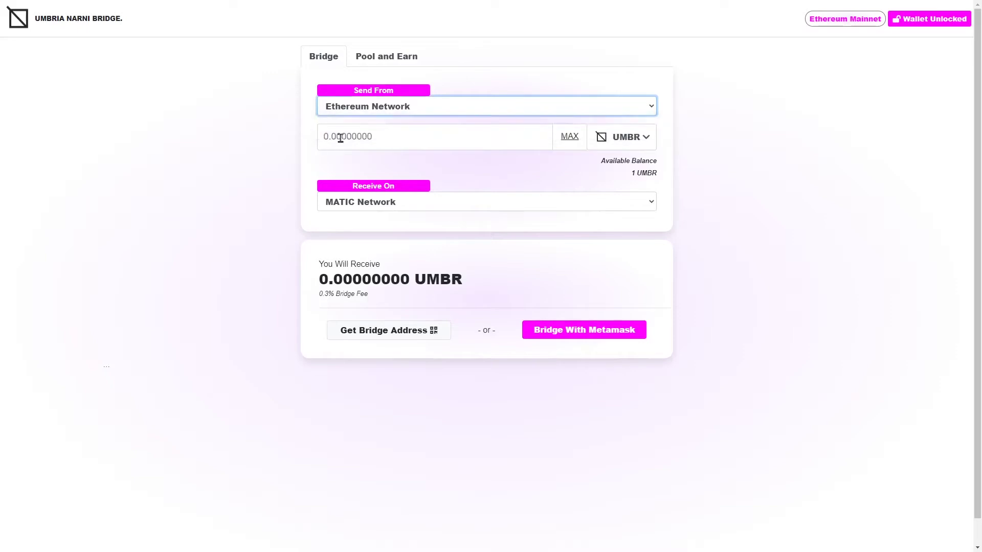
{"action": "left_click", "coordinate": [377, 140]}
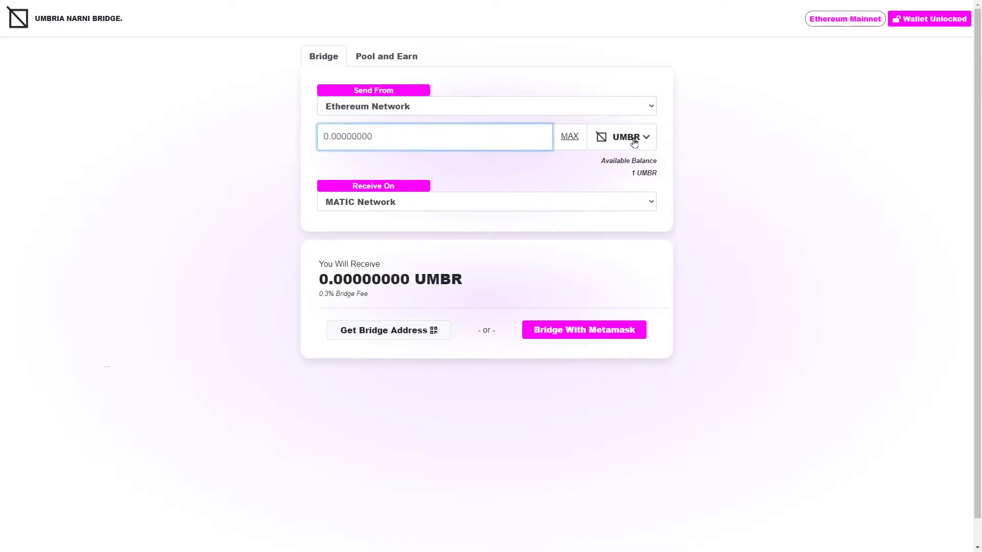
{"action": "left_click", "coordinate": [358, 205]}
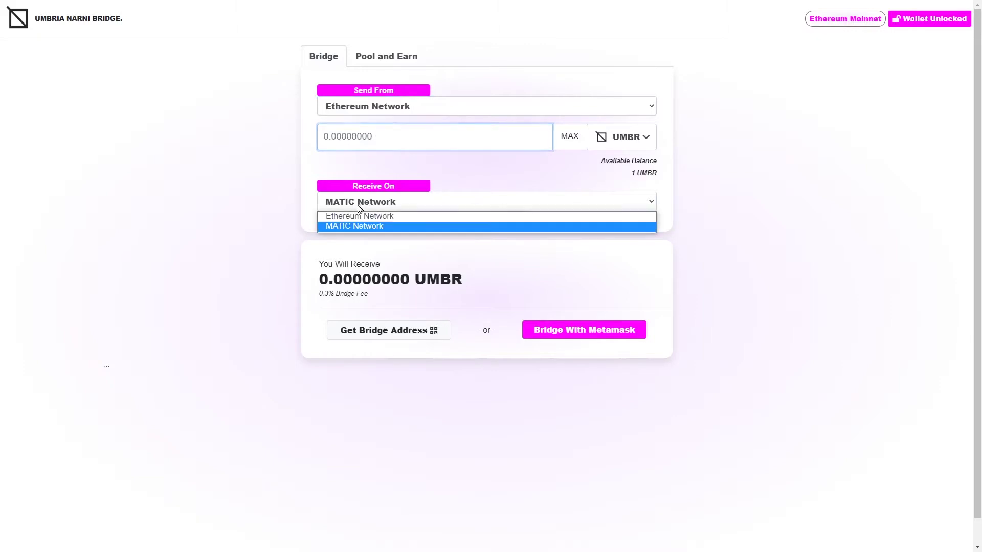
{"action": "left_click", "coordinate": [256, 143]}
{"action": "left_click", "coordinate": [359, 104]}
{"action": "left_click", "coordinate": [347, 119]}
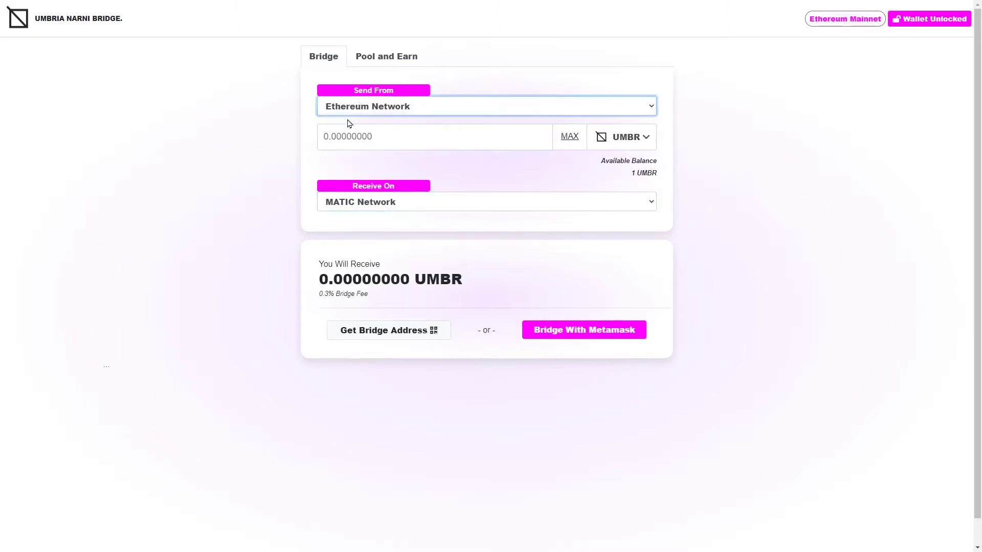
{"action": "left_click", "coordinate": [568, 137]}
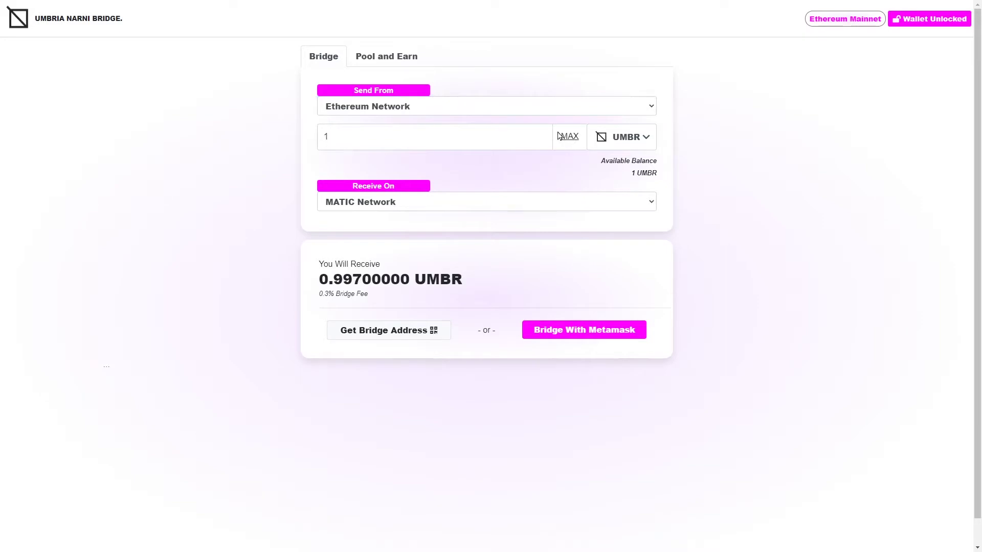
Step: Check the available UMBR balance and keep MATIC Network as the receiving network
{"action": "left_click_drag", "start_coordinate": [630, 174], "coordinate": [656, 173]}
{"action": "left_click", "coordinate": [333, 204]}
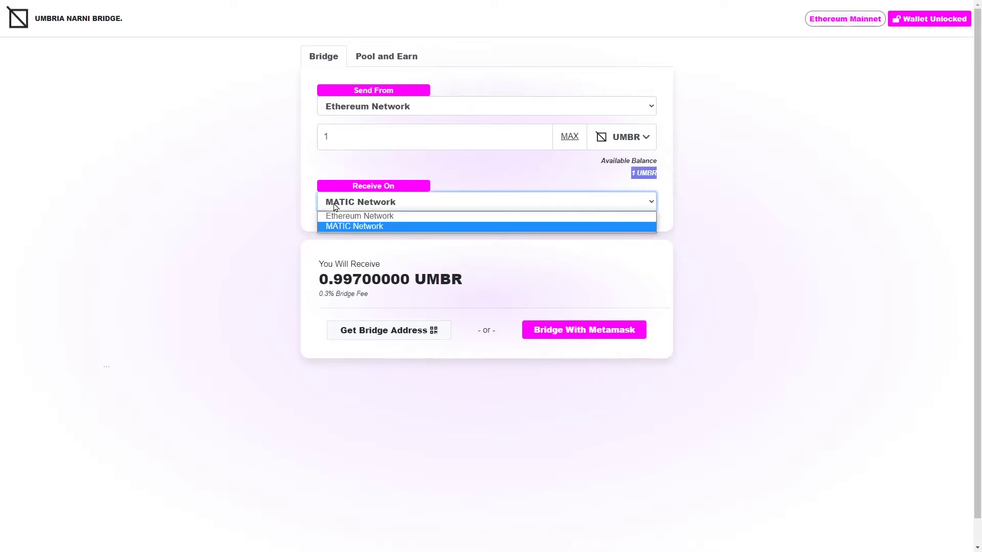
{"action": "left_click", "coordinate": [335, 206]}
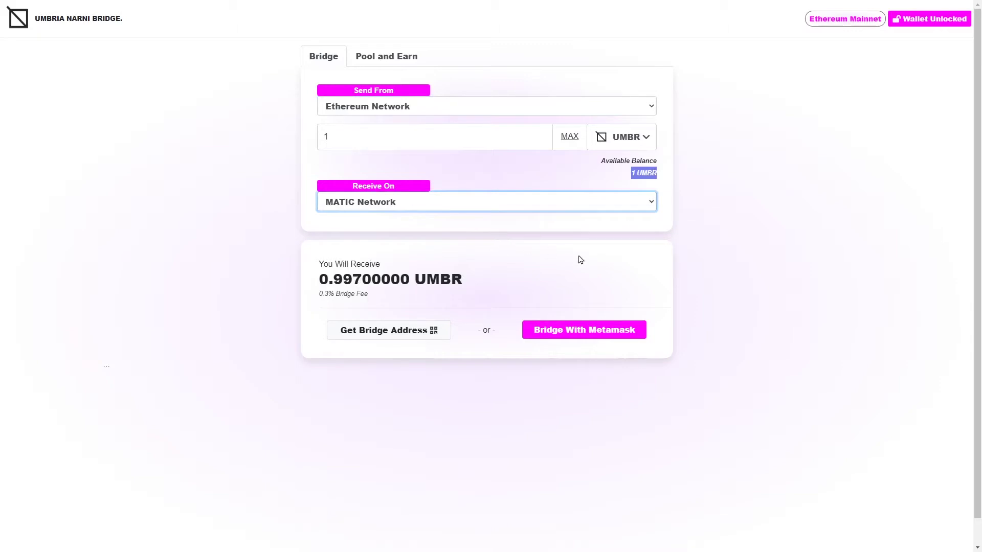
{"action": "left_click", "coordinate": [763, 268]}
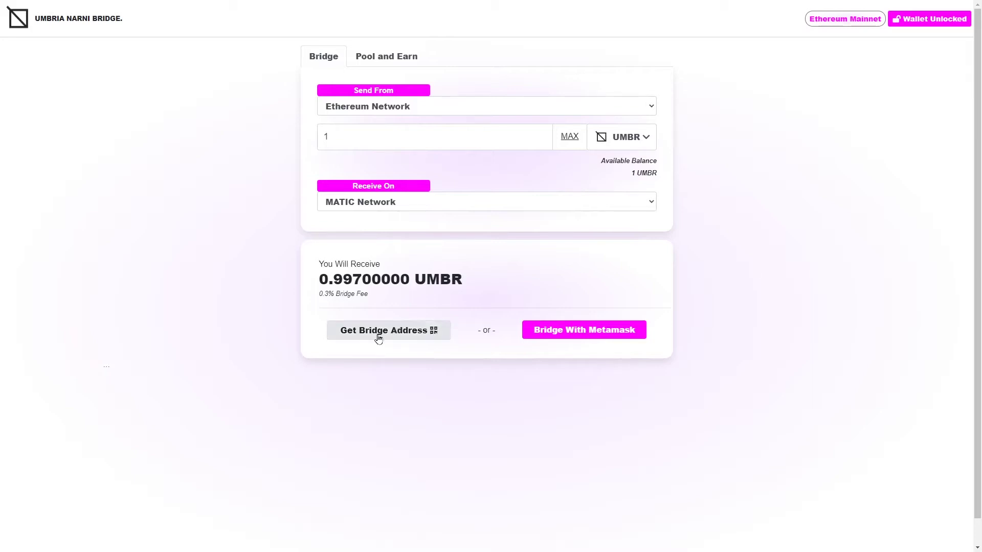
Step: Display the bridge address with its QR code for the UMBR transfer, and close it
{"action": "left_click", "coordinate": [350, 331]}
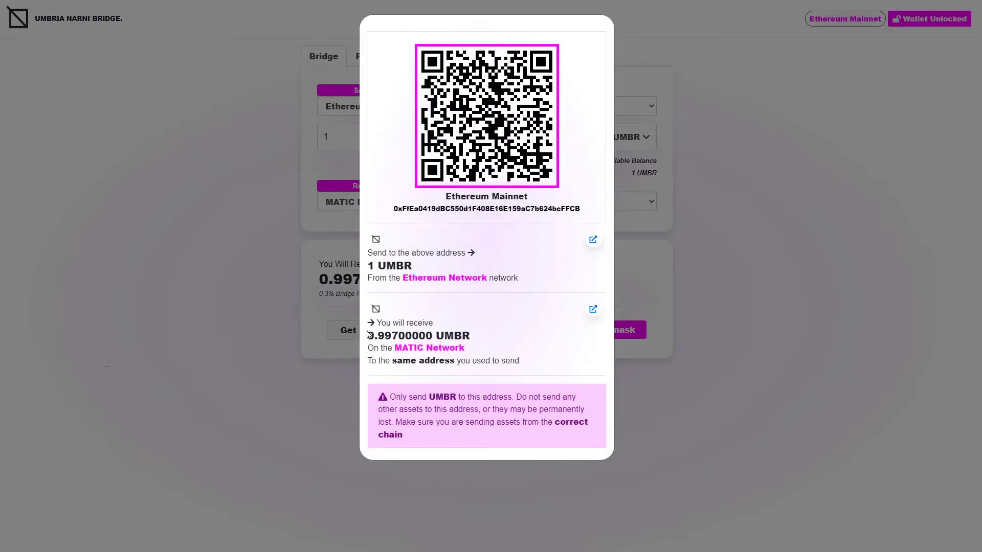
{"action": "left_click", "coordinate": [824, 288]}
Step: Try a send amount of 1000 UMBR and set the amount back to 1
{"action": "left_click", "coordinate": [416, 134]}
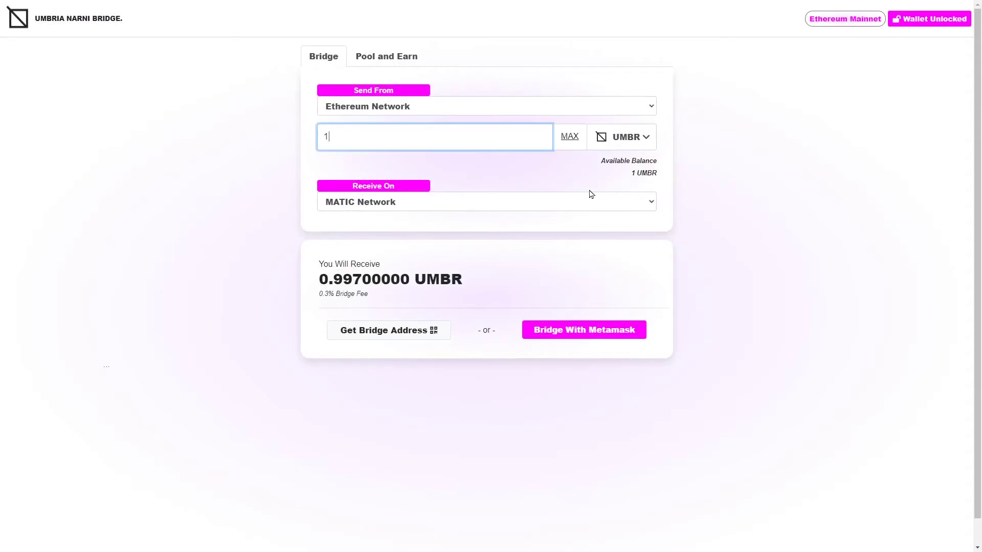
{"action": "type", "text": "000"}
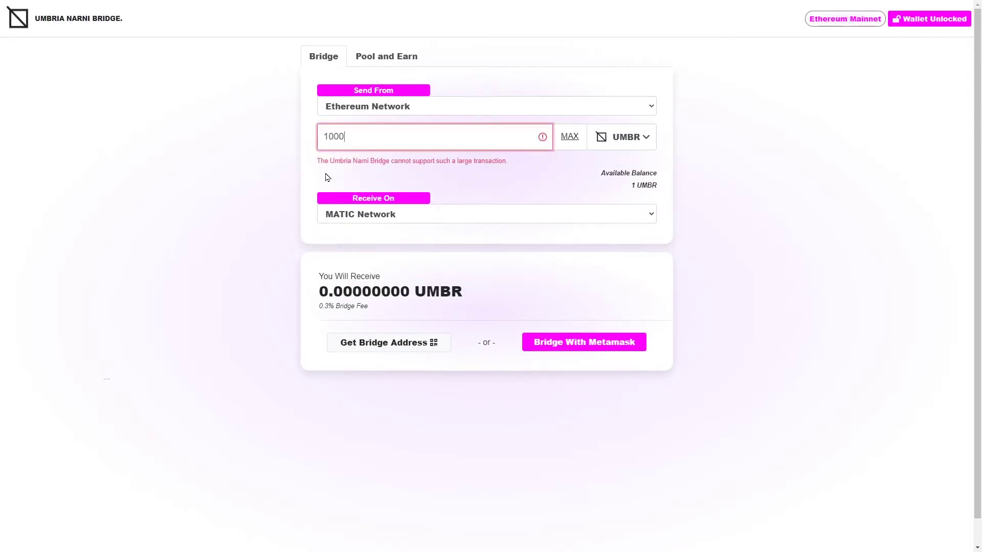
{"action": "left_click_drag", "start_coordinate": [315, 161], "coordinate": [528, 161]}
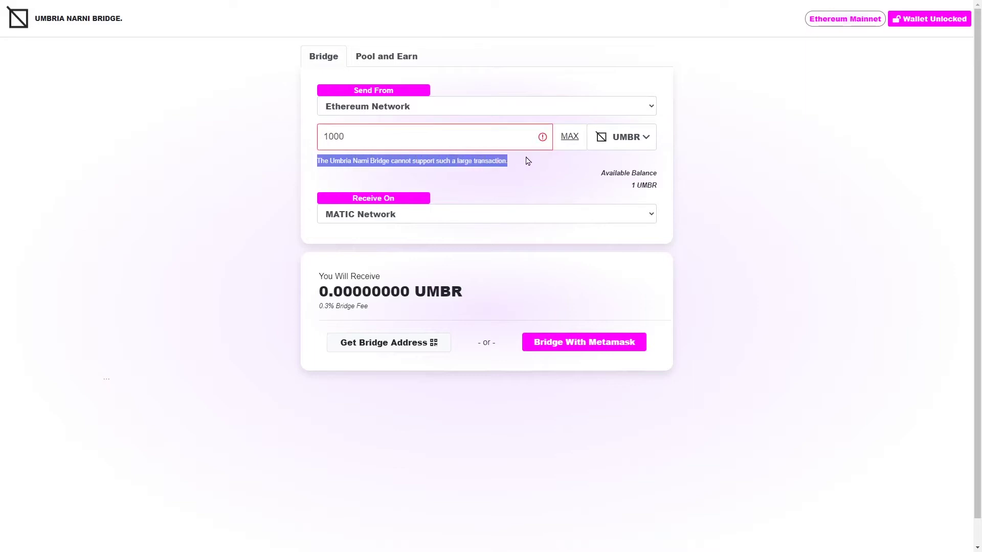
{"action": "double_click", "coordinate": [390, 138]}
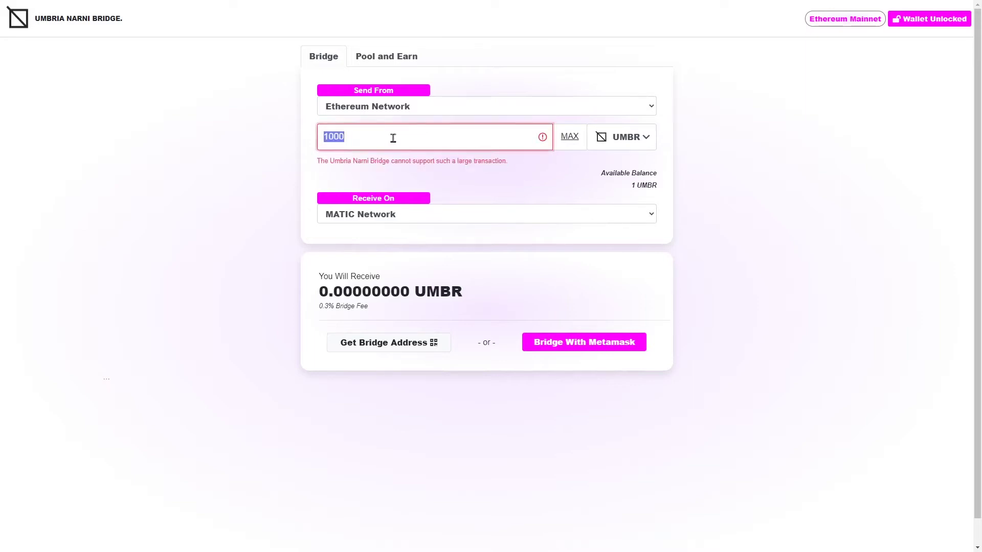
{"action": "type", "text": "1"}
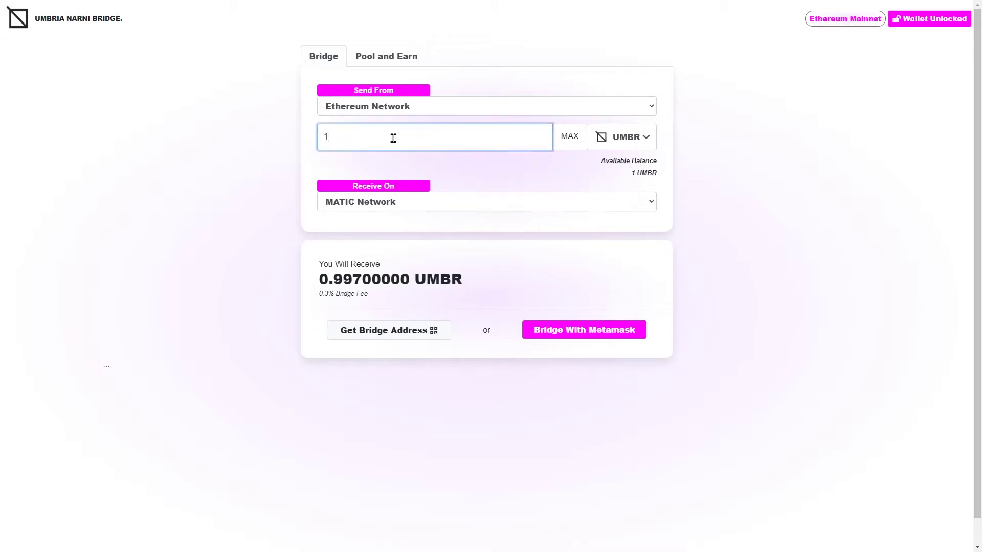
{"action": "left_click", "coordinate": [771, 277]}
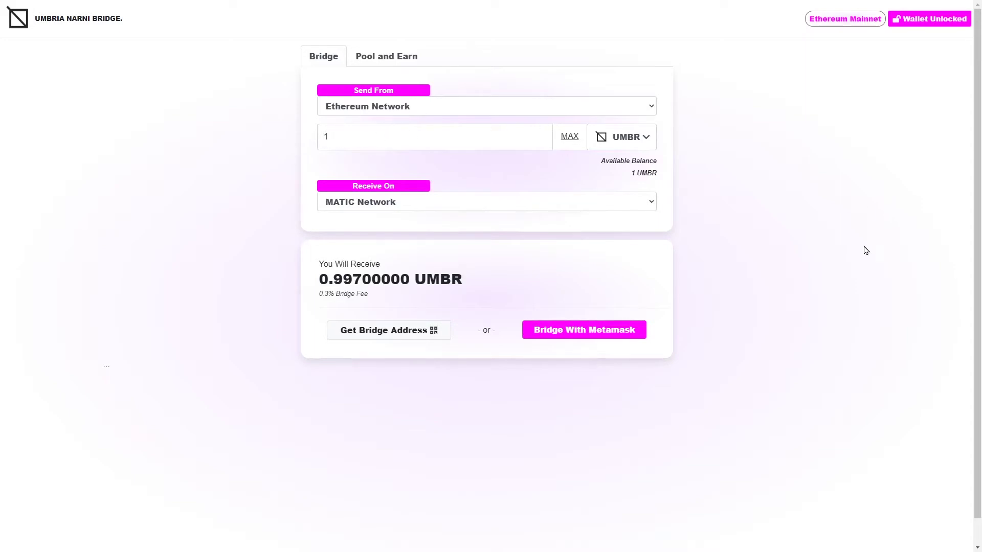
Step: Reopen the bridge address details and inspect the address on the Ethereum and MATIC block explorers, then close the details
{"action": "left_click", "coordinate": [371, 331]}
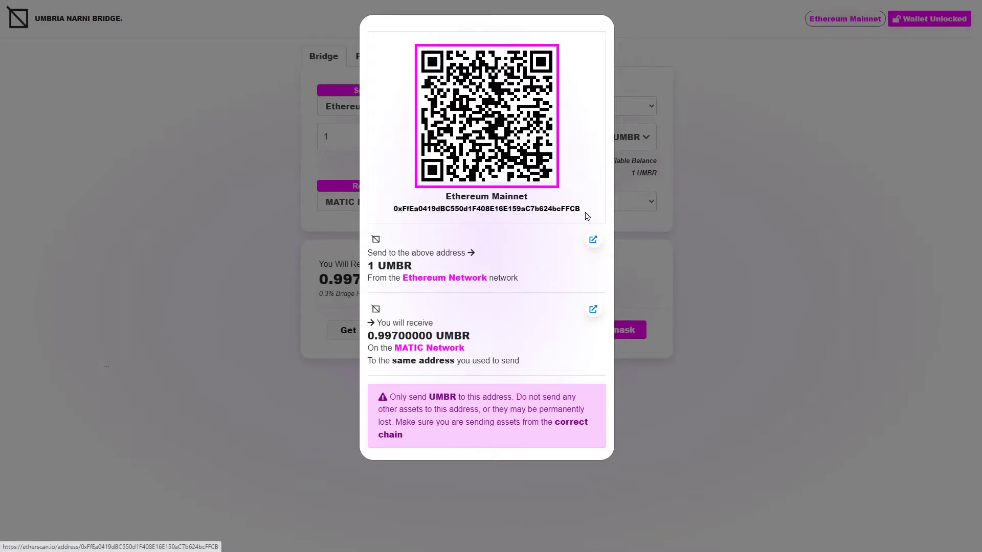
{"action": "left_click", "coordinate": [595, 243]}
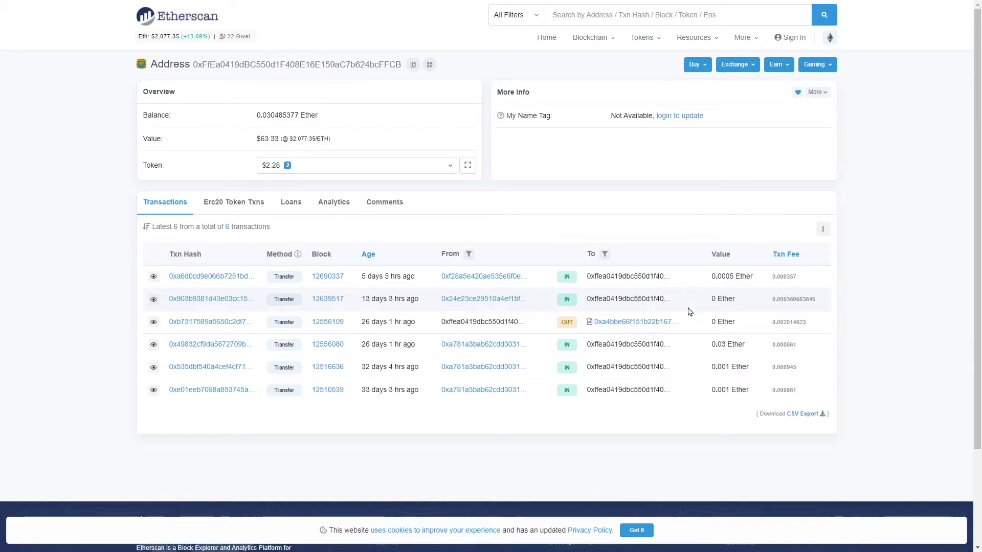
{"action": "key", "text": "ctrl+w"}
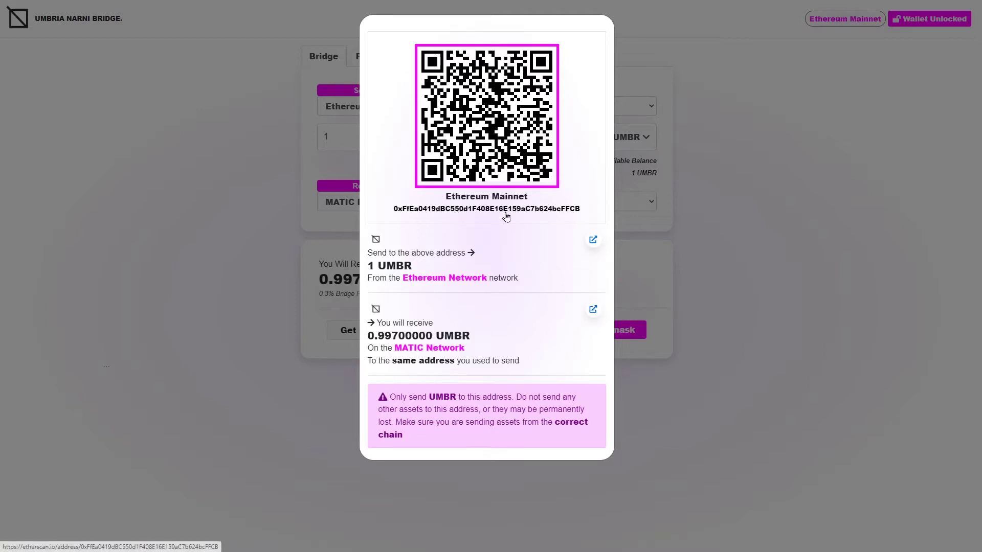
{"action": "left_click", "coordinate": [594, 310]}
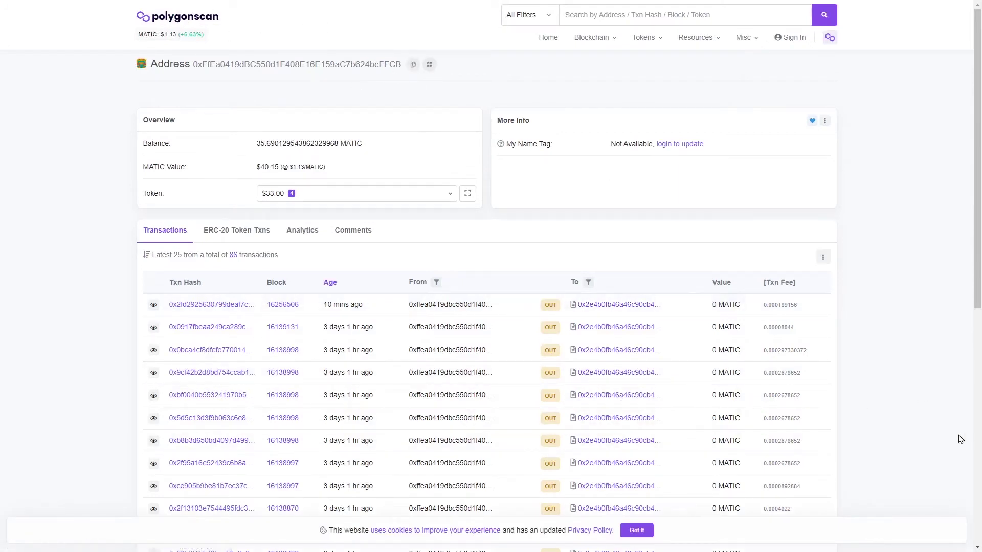
{"action": "key", "text": "ctrl+w"}
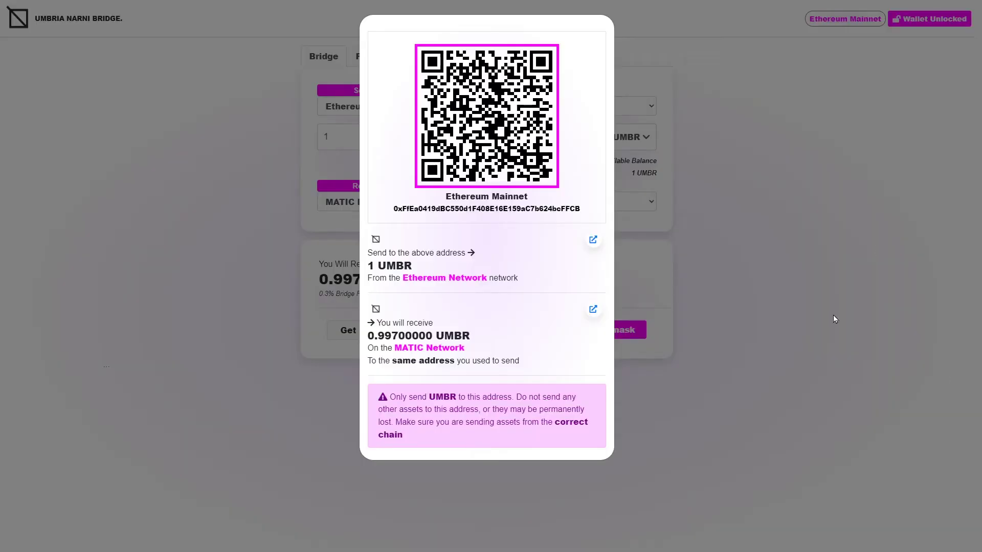
{"action": "left_click", "coordinate": [848, 237]}
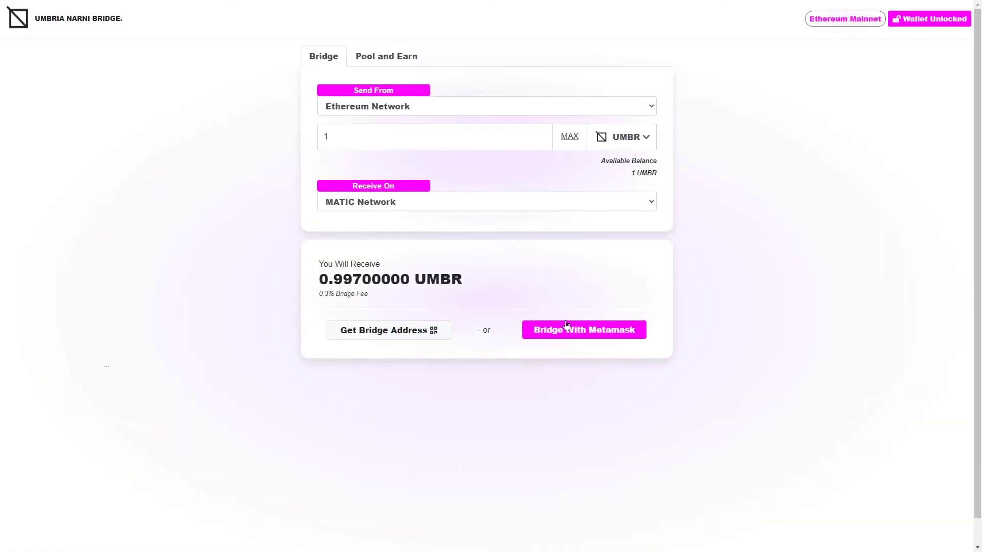
Step: Start bridging 1 UMBR with Metamask and review the sent and received amounts
{"action": "left_click", "coordinate": [578, 338]}
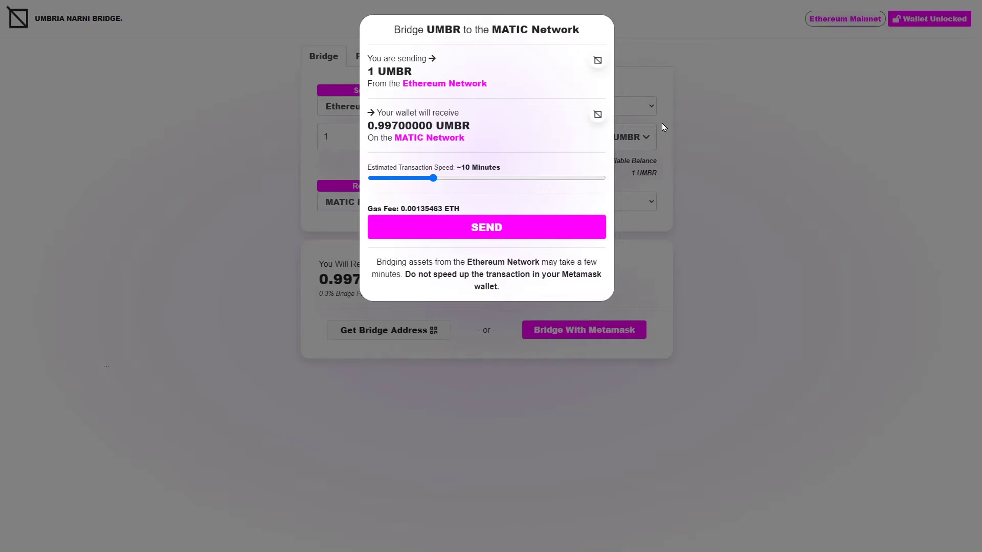
{"action": "left_click_drag", "start_coordinate": [368, 57], "coordinate": [512, 85]}
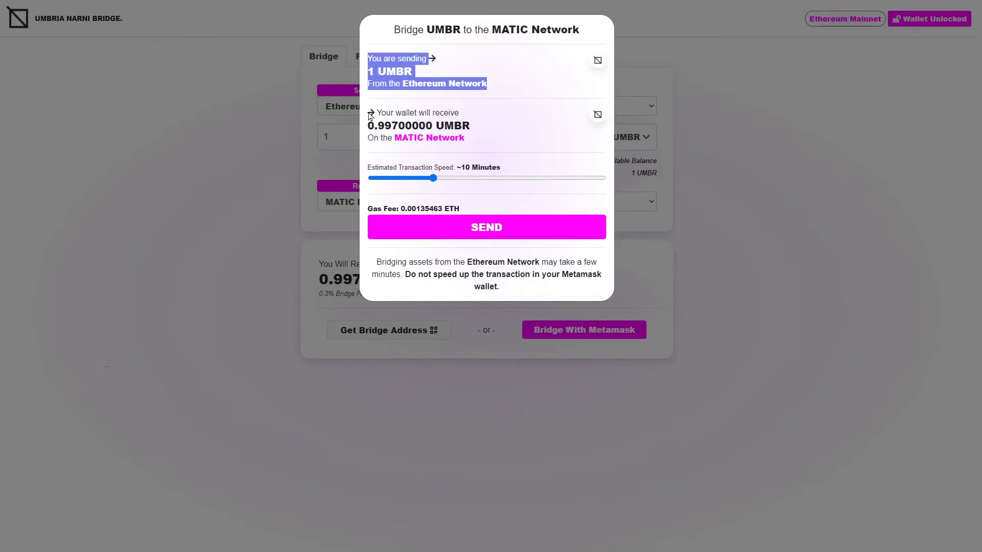
{"action": "left_click_drag", "start_coordinate": [376, 112], "coordinate": [484, 142]}
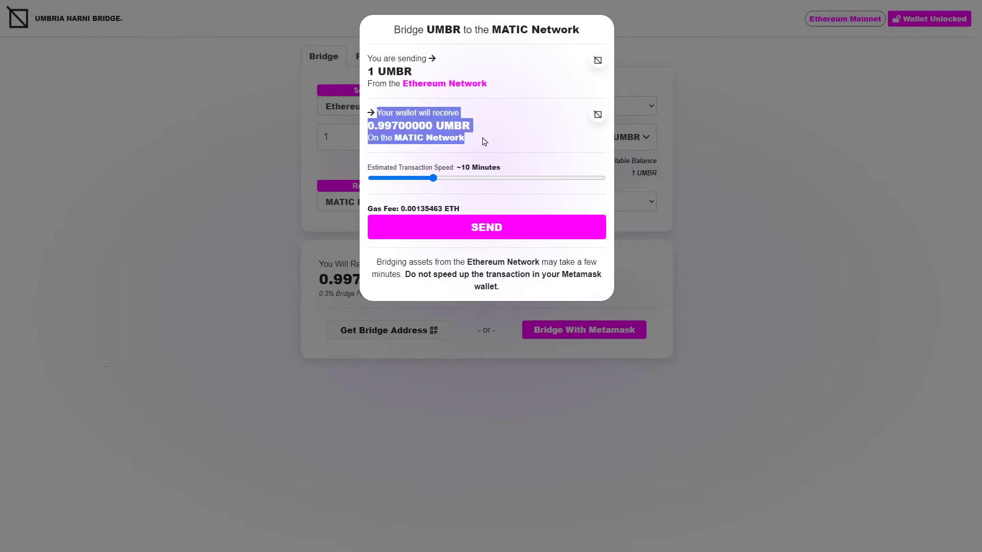
{"action": "left_click", "coordinate": [530, 145]}
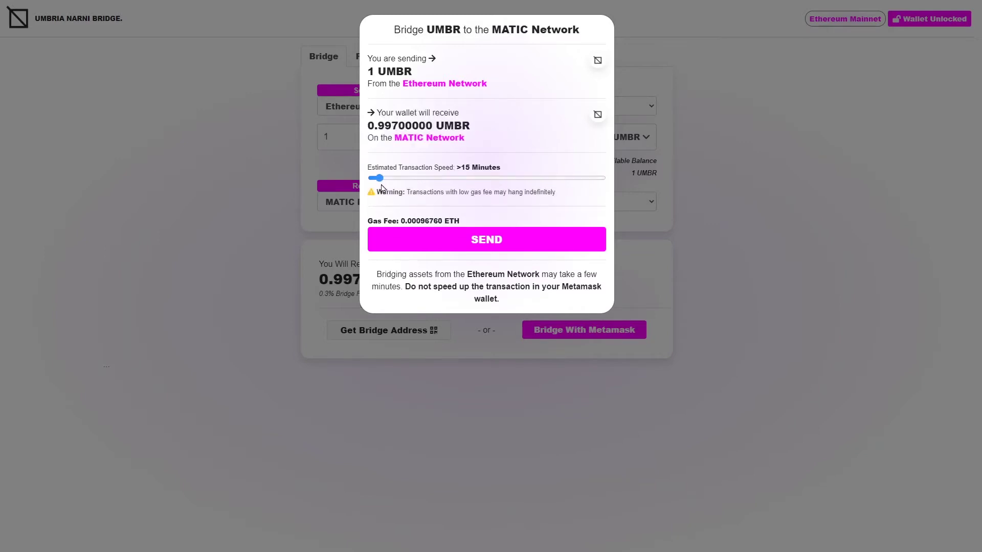
Step: Send the transfer with the estimated transaction speed set to <2 Minutes, and confirm the transaction in MetaMask
{"action": "left_click_drag", "start_coordinate": [380, 179], "coordinate": [596, 179]}
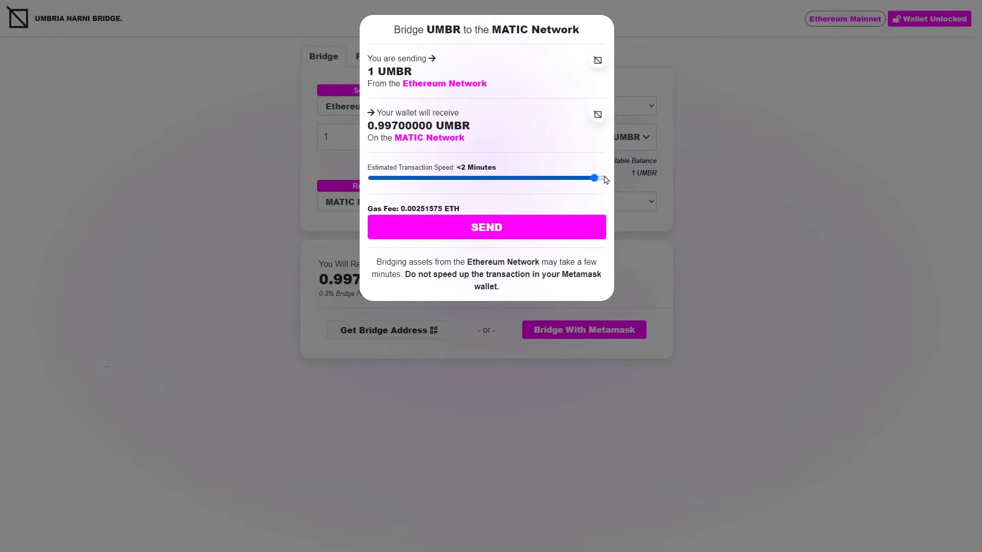
{"action": "left_click", "coordinate": [483, 233]}
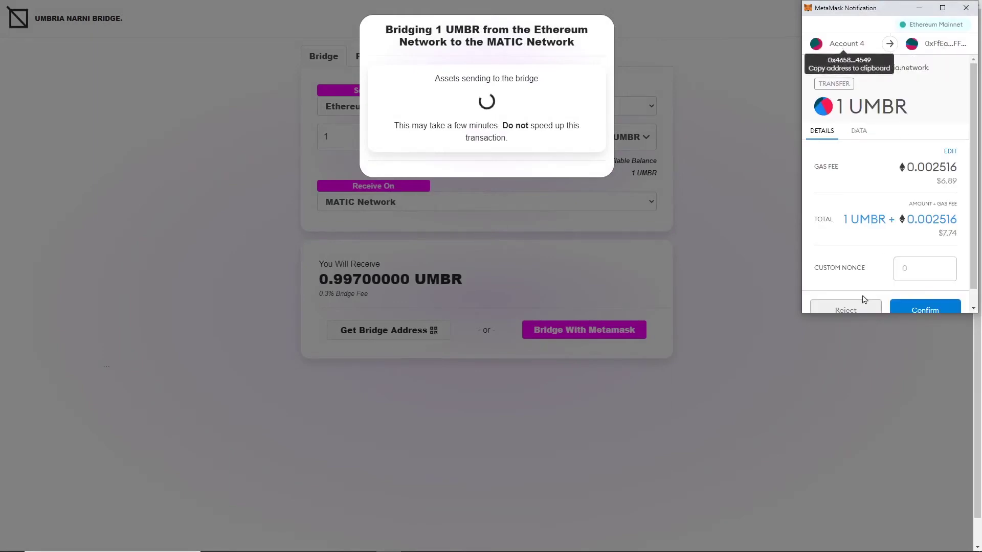
{"action": "scroll", "coordinate": [864, 299], "scroll_direction": "down", "scroll_amount": 1}
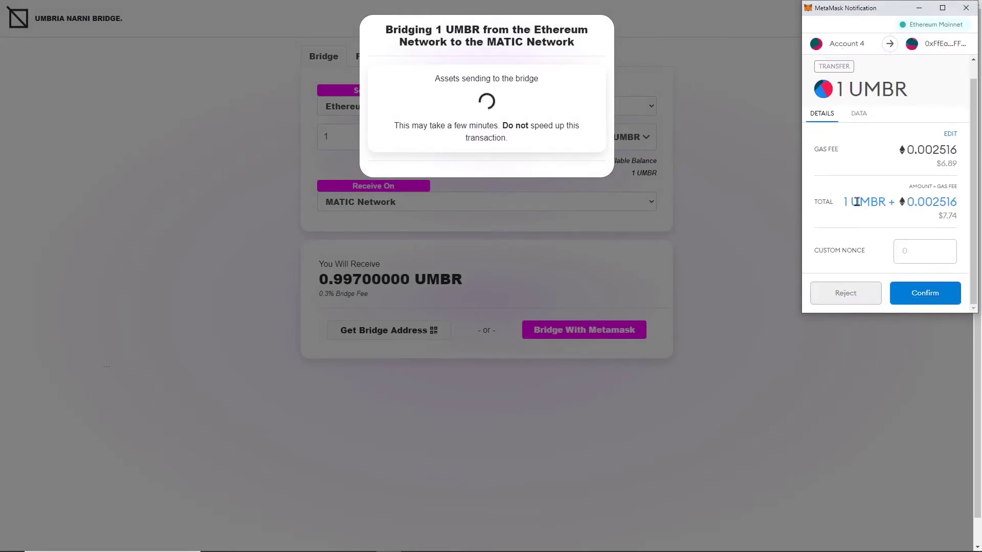
{"action": "left_click_drag", "start_coordinate": [906, 202], "coordinate": [954, 203]}
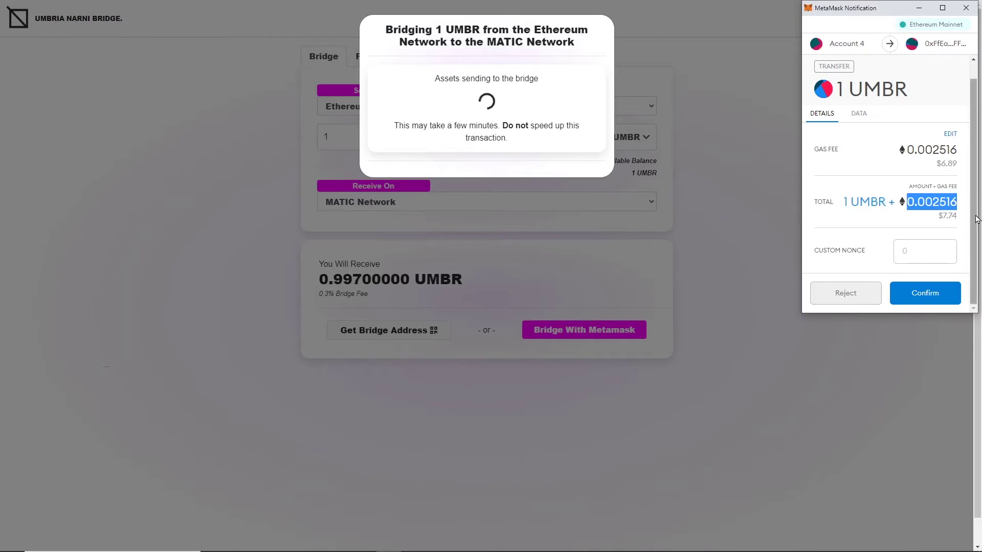
{"action": "left_click", "coordinate": [935, 297]}
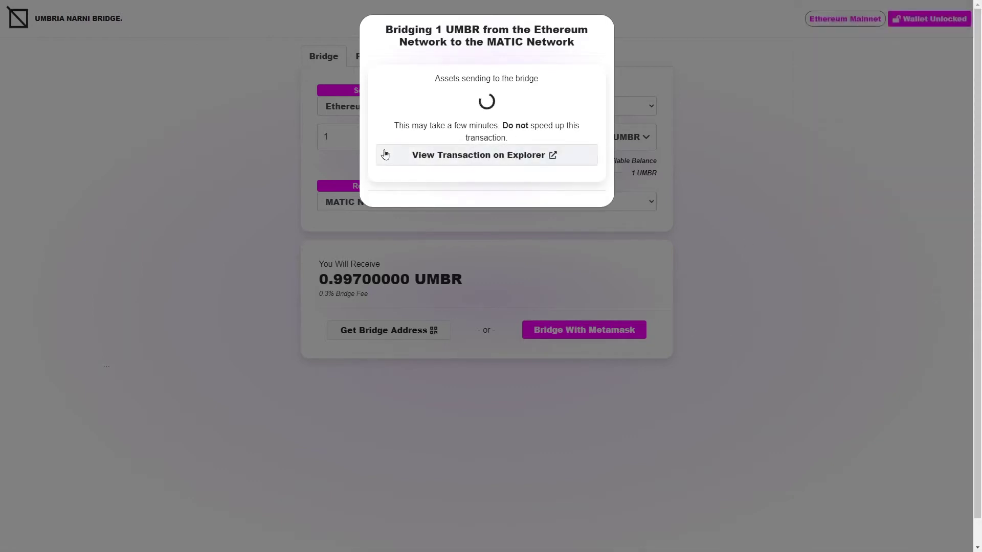
Step: View the bridge transaction on Etherscan, checking its estimated confirmation duration, timestamp and status, and return to the bridge
{"action": "left_click", "coordinate": [486, 156]}
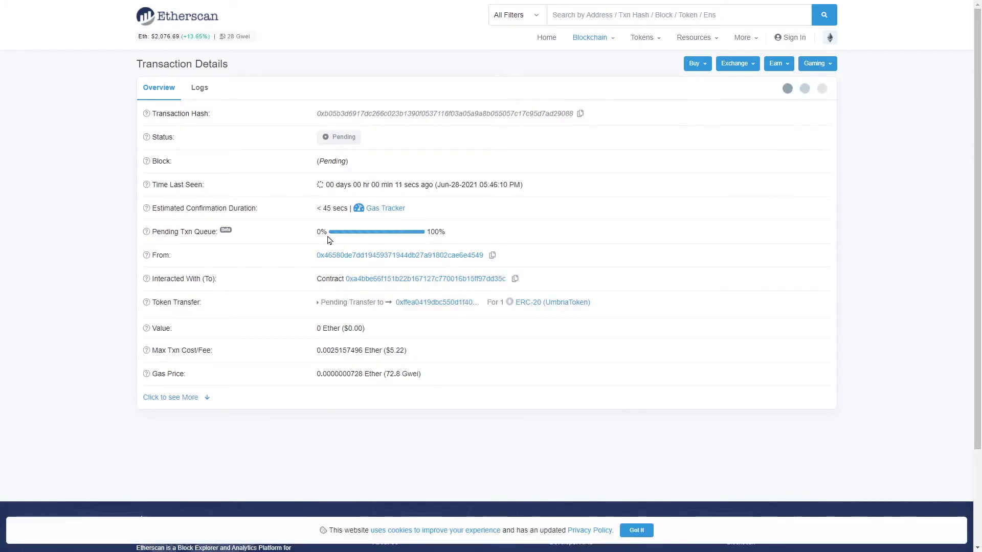
{"action": "left_click_drag", "start_coordinate": [316, 211], "coordinate": [429, 216]}
{"action": "left_click", "coordinate": [515, 222]}
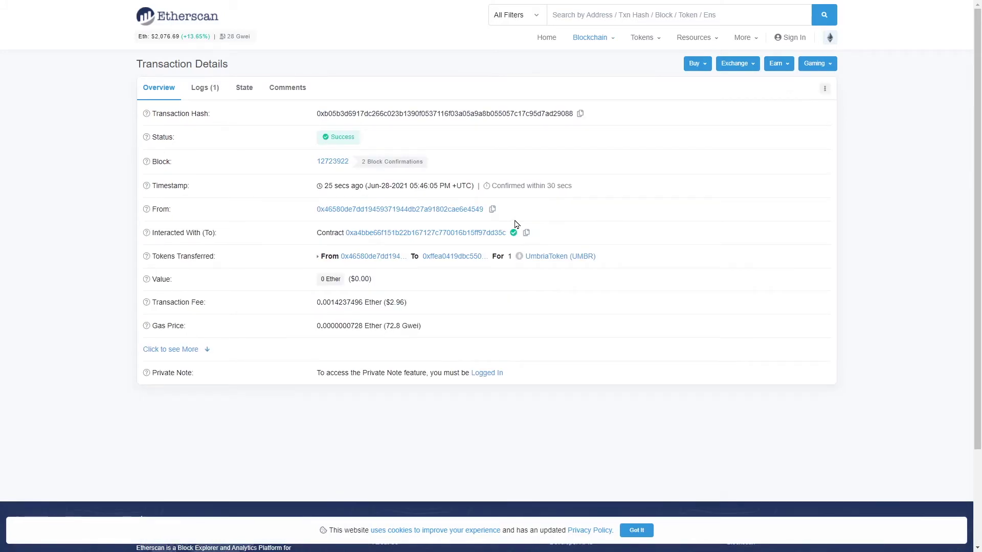
{"action": "left_click_drag", "start_coordinate": [324, 185], "coordinate": [360, 185]}
{"action": "left_click", "coordinate": [770, 287]}
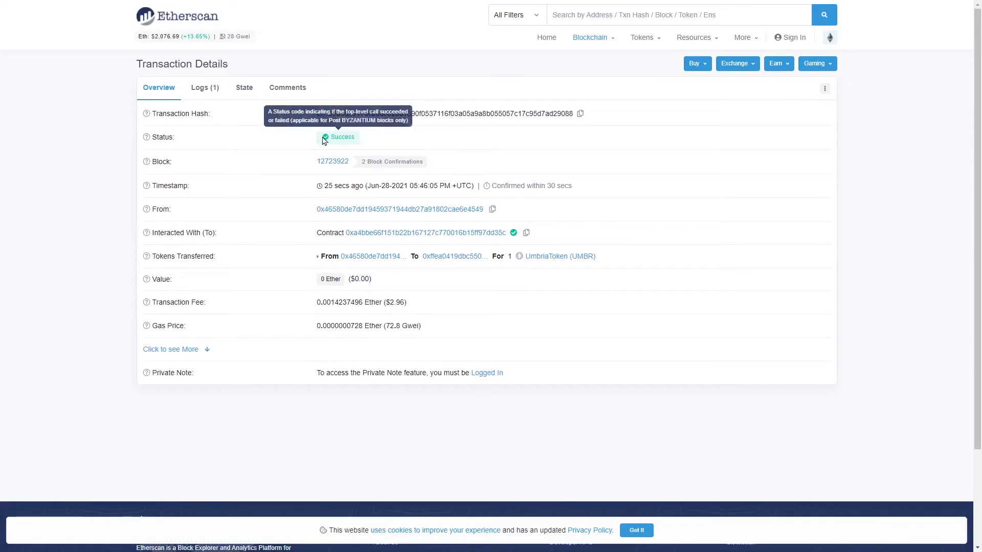
{"action": "left_click_drag", "start_coordinate": [330, 137], "coordinate": [372, 139]}
{"action": "left_click", "coordinate": [680, 178]}
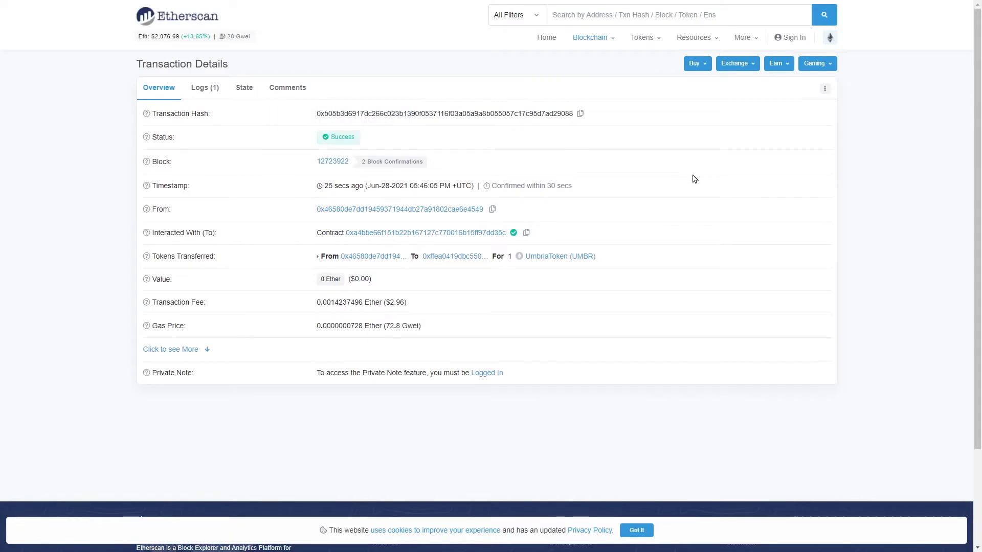
{"action": "key", "text": "ctrl+w"}
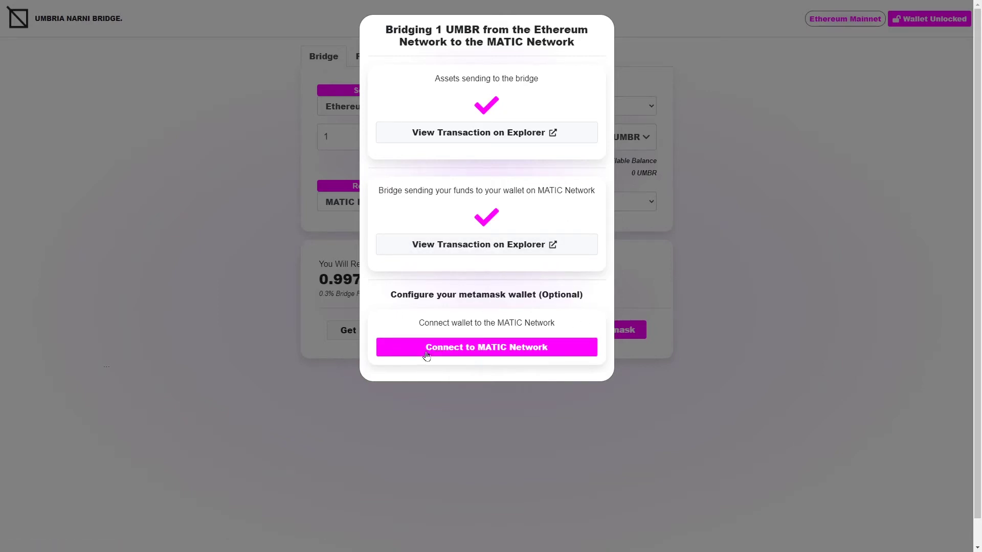
Step: Switch the MetaMask wallet to Matic Mainnet and add the UMBR token to it
{"action": "left_click", "coordinate": [522, 352]}
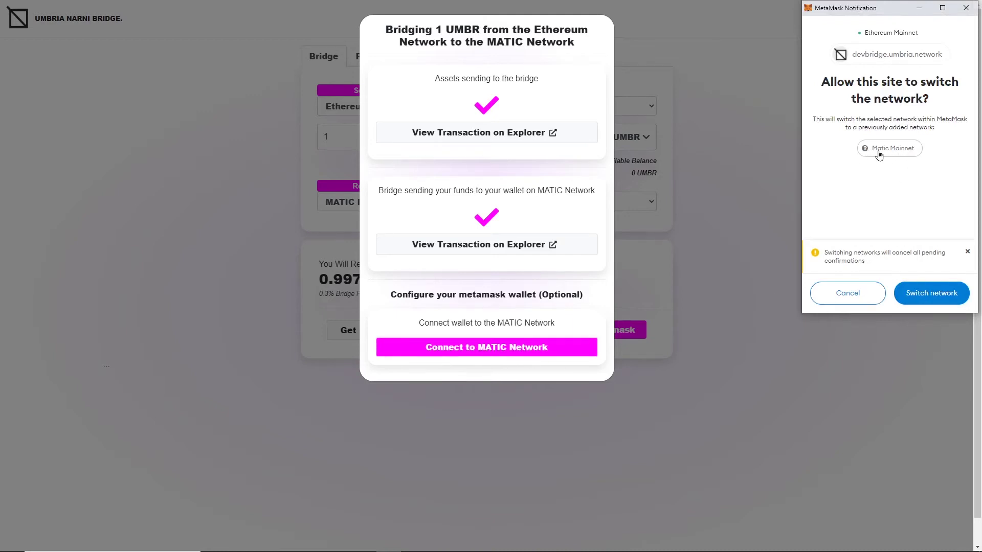
{"action": "left_click", "coordinate": [923, 295]}
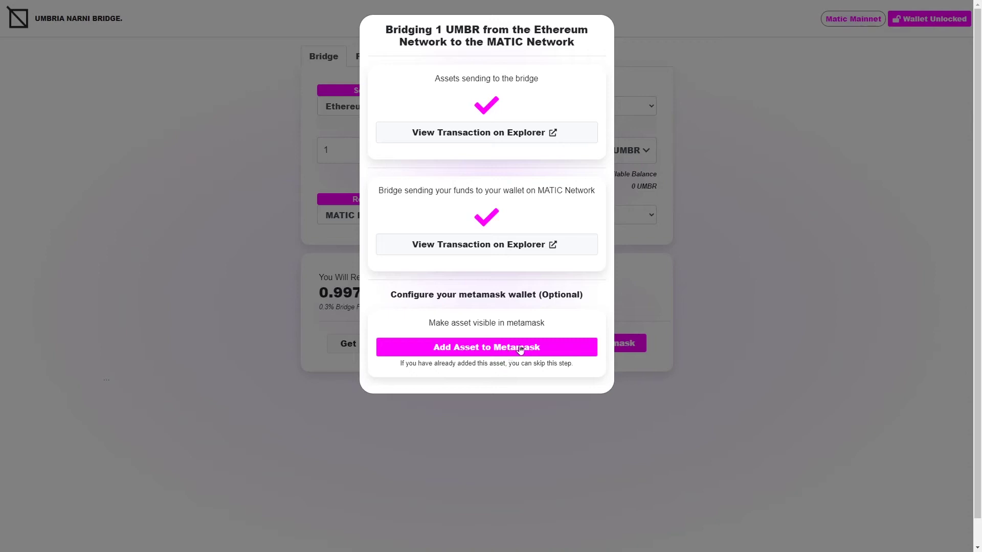
{"action": "left_click", "coordinate": [502, 353]}
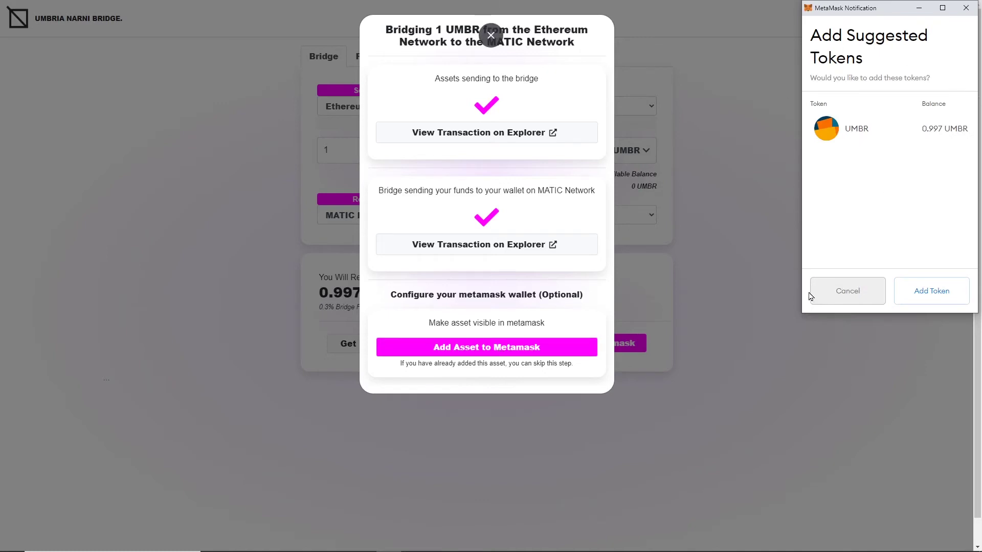
{"action": "left_click_drag", "start_coordinate": [922, 129], "coordinate": [942, 128]}
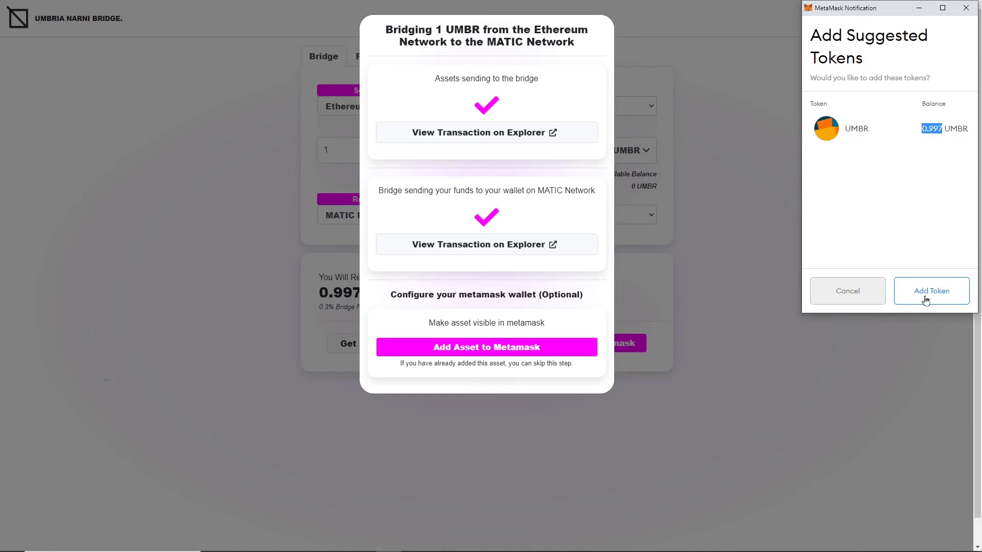
{"action": "left_click", "coordinate": [926, 301]}
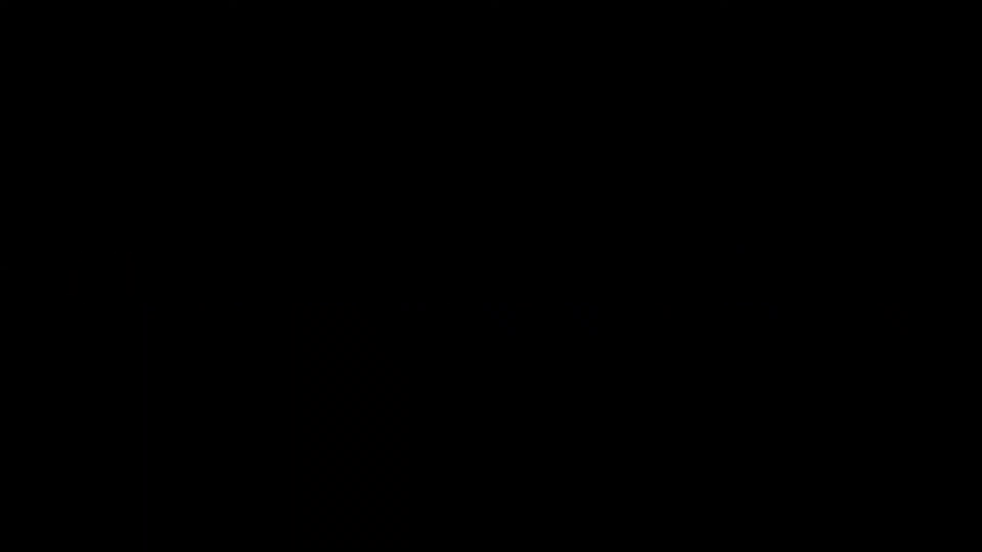